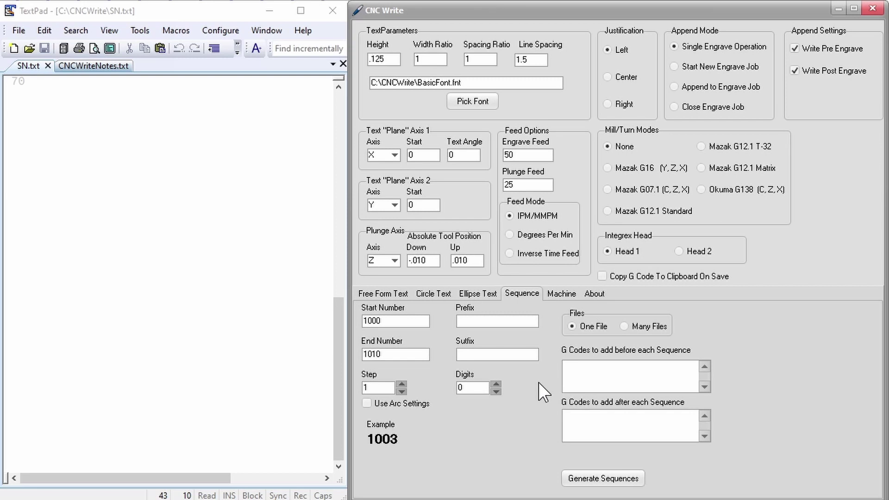
# Step: Set up the number sequence with 3 digits, a start number of 1 and an end number of 500
pyautogui.click(496, 384)
pyautogui.click(496, 384)
pyautogui.click(496, 384)
pyautogui.doubleClick(393, 322)
pyautogui.write('1')
pyautogui.press('Tab')
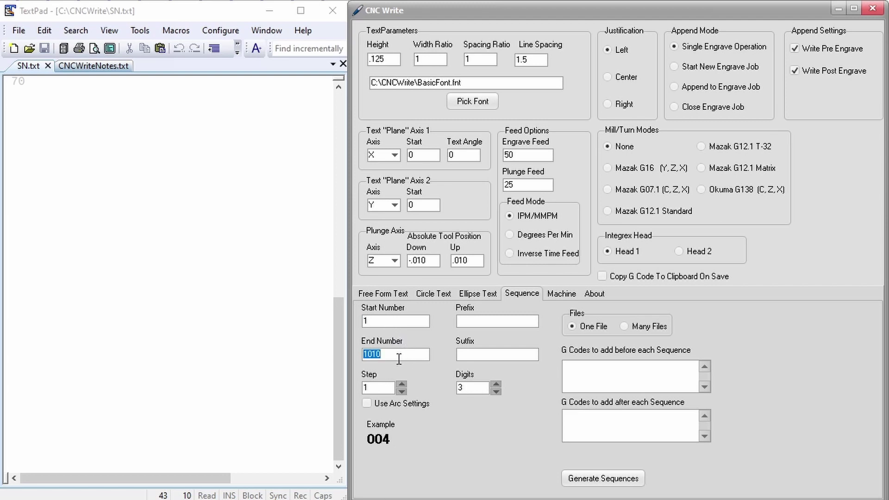
pyautogui.write('500')
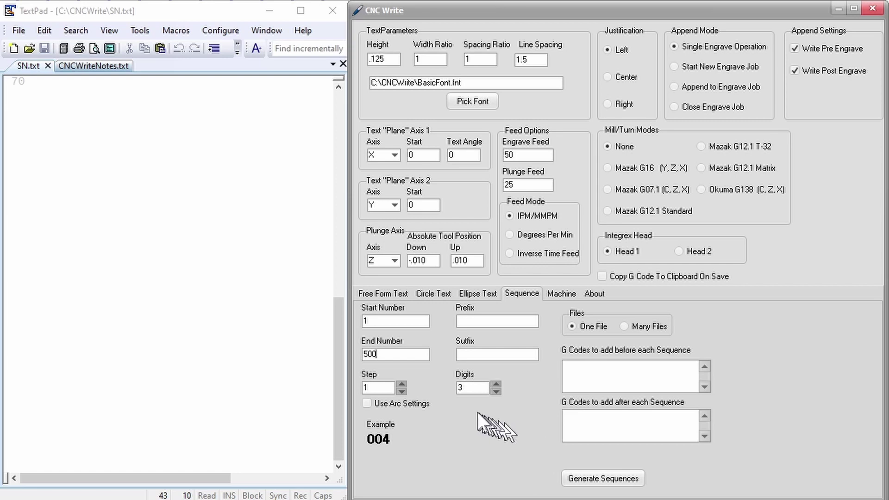
# Step: Set the sequence's end number to 100 and add the G code M99 after each sequence
pyautogui.doubleClick(404, 360)
pyautogui.write('100')
pyautogui.click(583, 415)
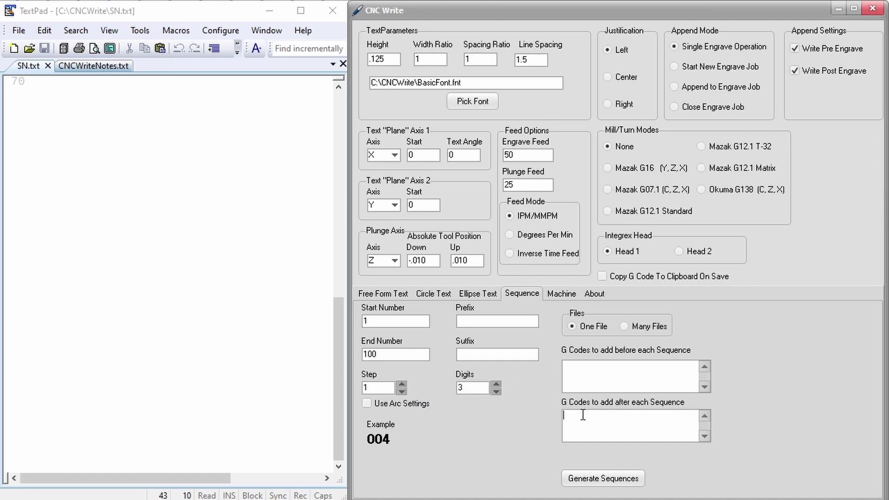
pyautogui.write('M99')
# Step: Reduce the sequence's digits setting to 0
pyautogui.click(496, 391)
pyautogui.click(496, 392)
pyautogui.click(496, 391)
# Step: Switch to TextPad and examine SN.txt from its beginning, including where the N1 block starts and its M99 line
pyautogui.moveTo(342, 404); pyautogui.dragTo(334, 144)
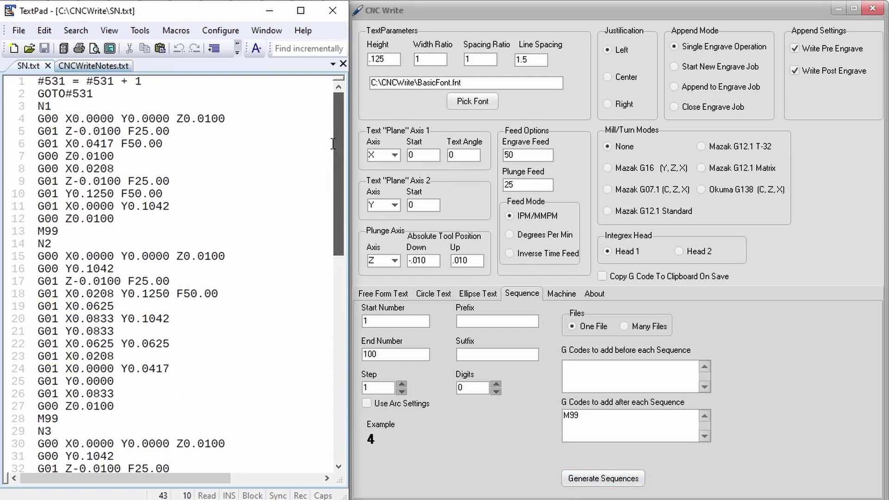
pyautogui.click(19, 110)
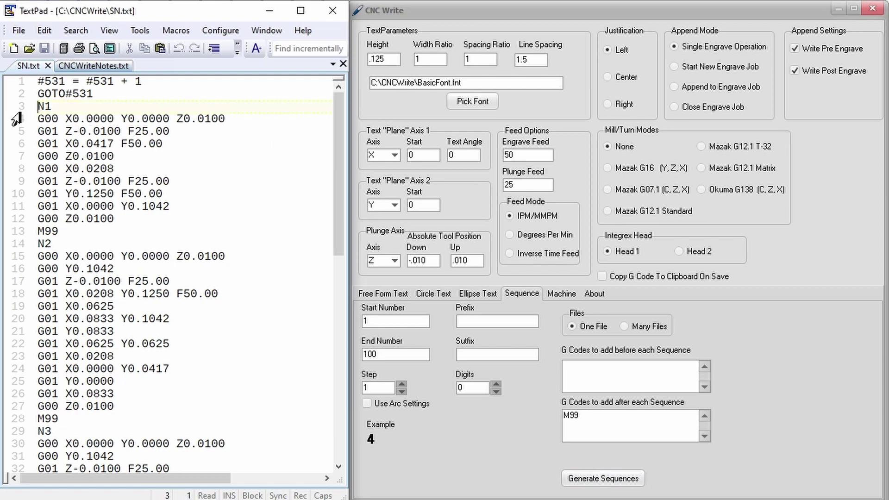
pyautogui.click(23, 231)
# Step: In CNC Write, set the sequence prefix to SN:00 and the end number to 999
pyautogui.click(494, 319)
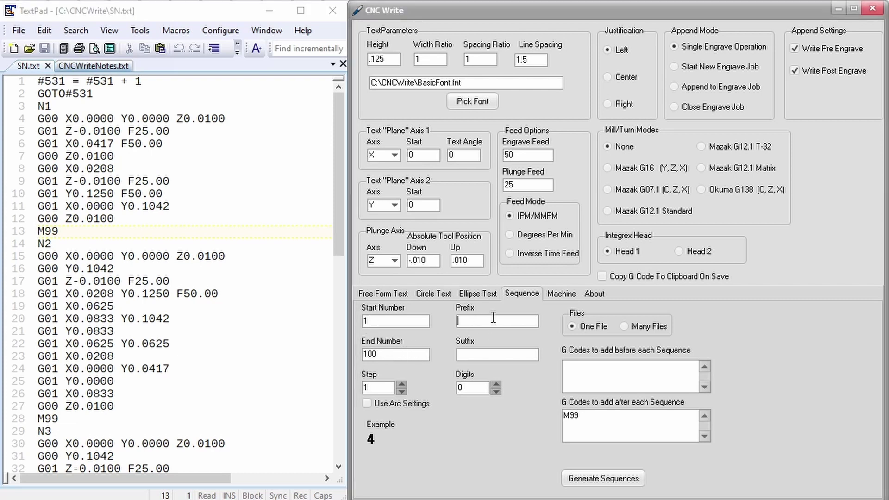
pyautogui.write('SN:00')
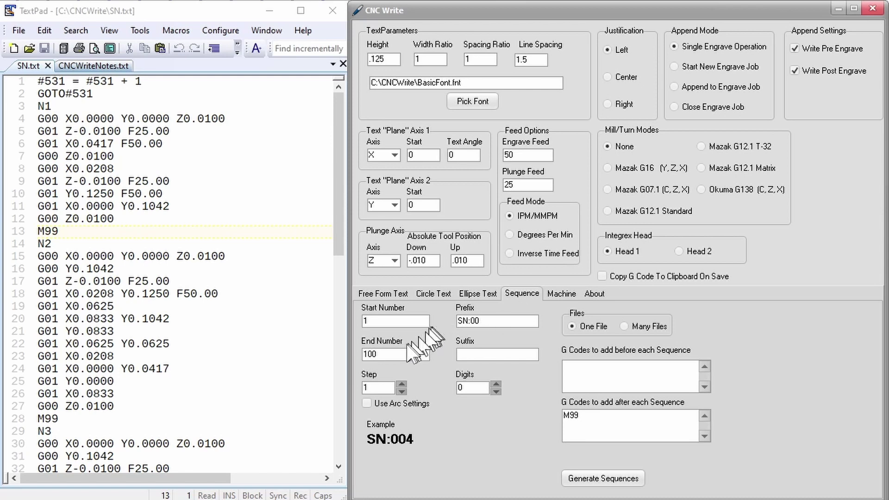
pyautogui.doubleClick(382, 355)
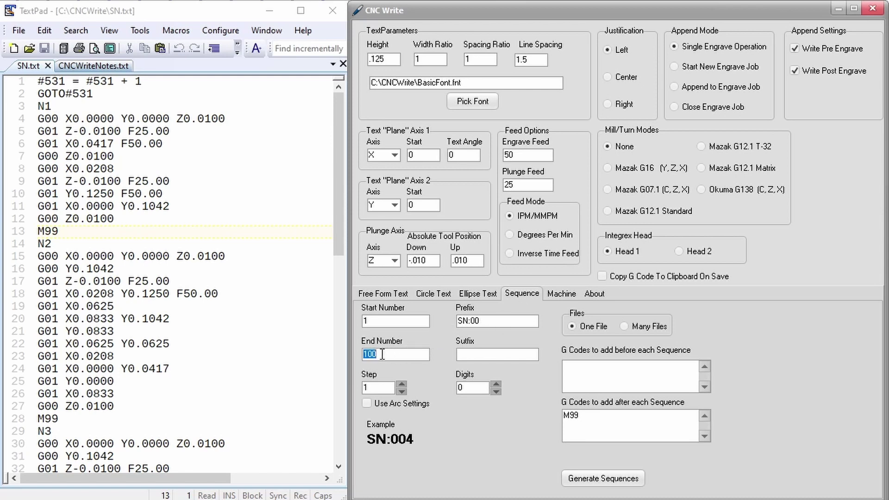
pyautogui.write('999')
# Step: Set the sequence's digits to 3
pyautogui.click(497, 385)
pyautogui.click(496, 385)
pyautogui.click(497, 384)
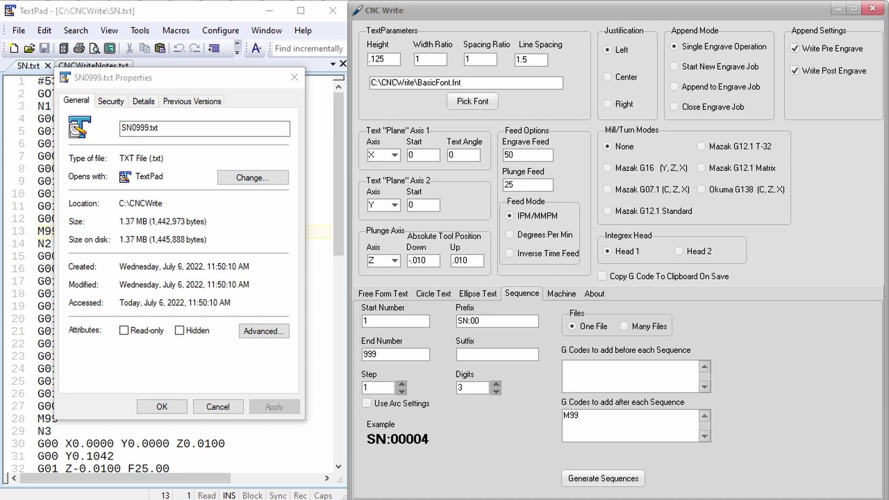
pyautogui.click(207, 15)
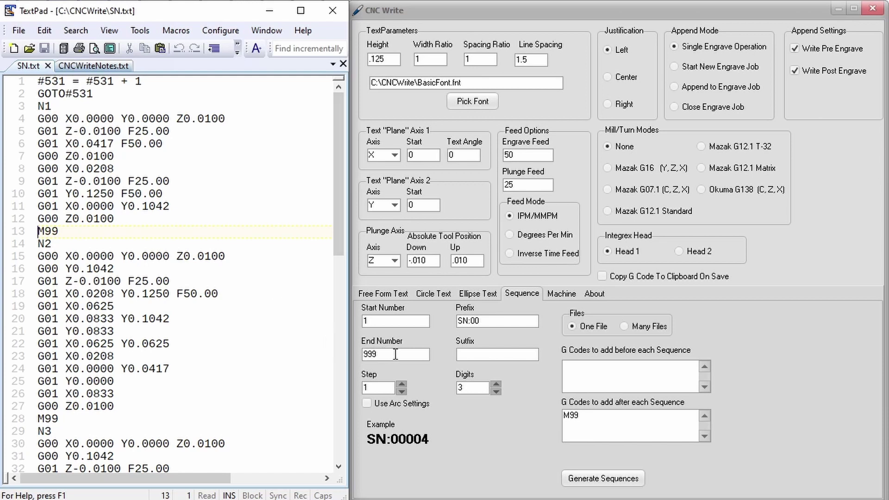
# Step: In the machine's post tool change code, insert #5 = #531 MOD 1000 before the jump and change the jump to GOTO#5
pyautogui.click(562, 293)
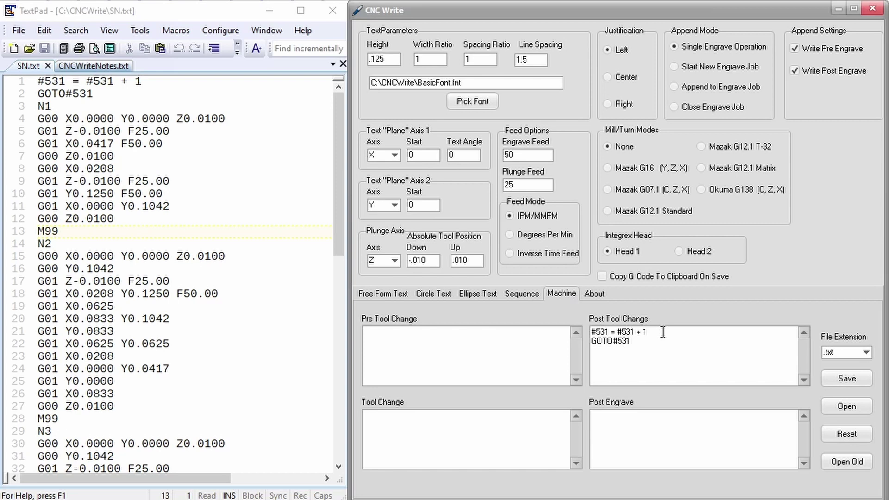
pyautogui.press('Return')
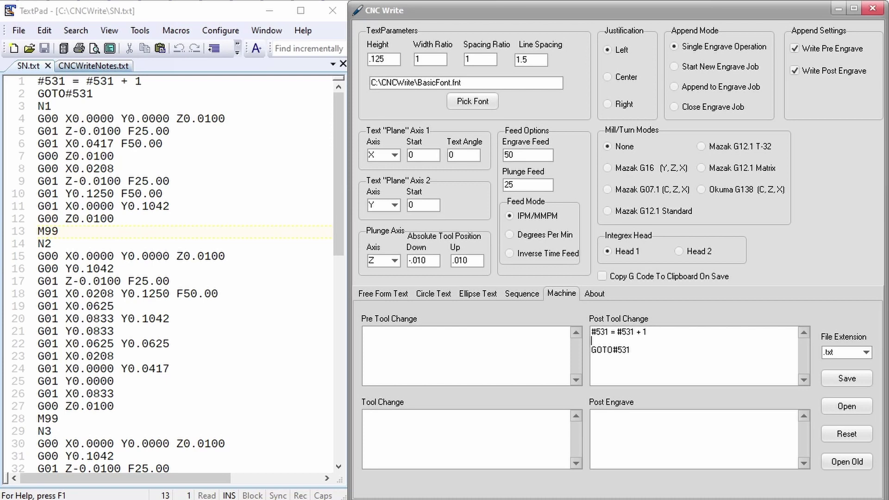
pyautogui.write('#5 = #531 MOD 1000')
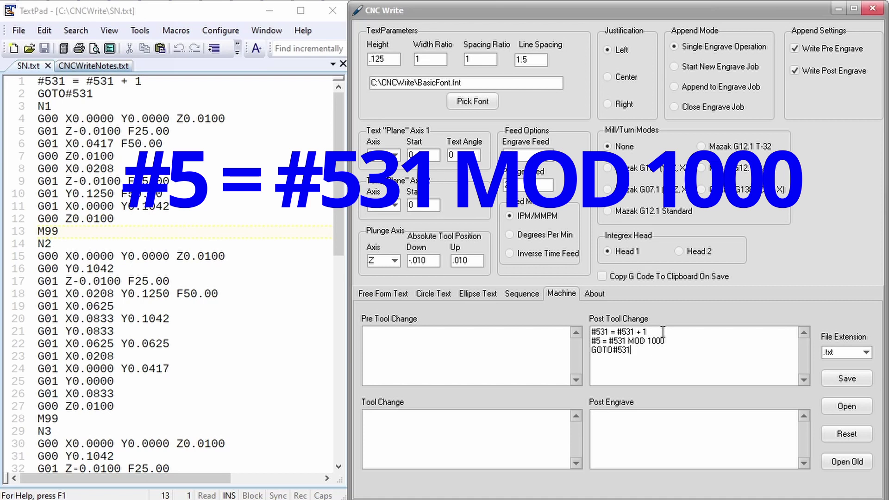
pyautogui.press('BackSpace')
pyautogui.press('BackSpace')
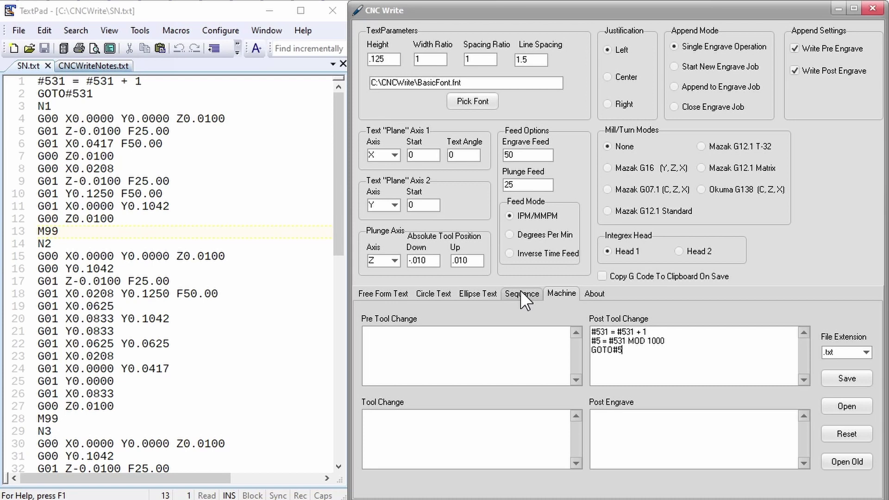
# Step: Set the sequence's start number to 0 and its prefix to SN:01
pyautogui.click(516, 292)
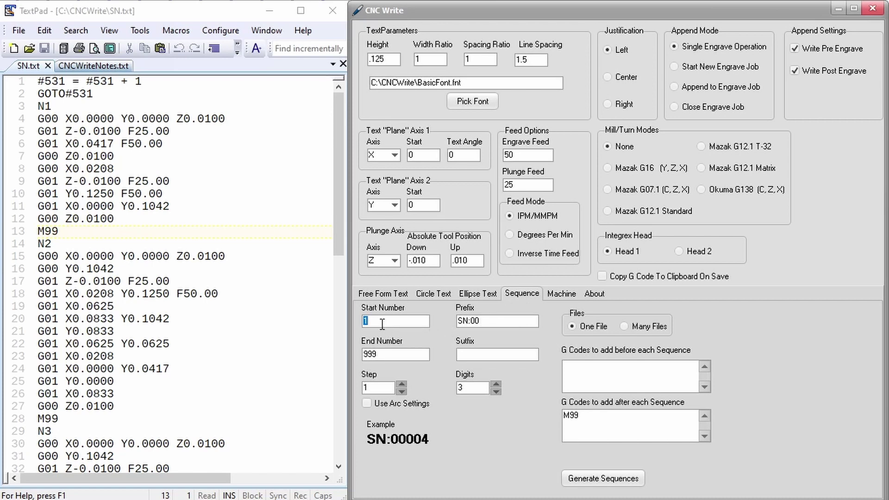
pyautogui.write('0')
pyautogui.moveTo(476, 324); pyautogui.dragTo(480, 326)
pyautogui.write('1')
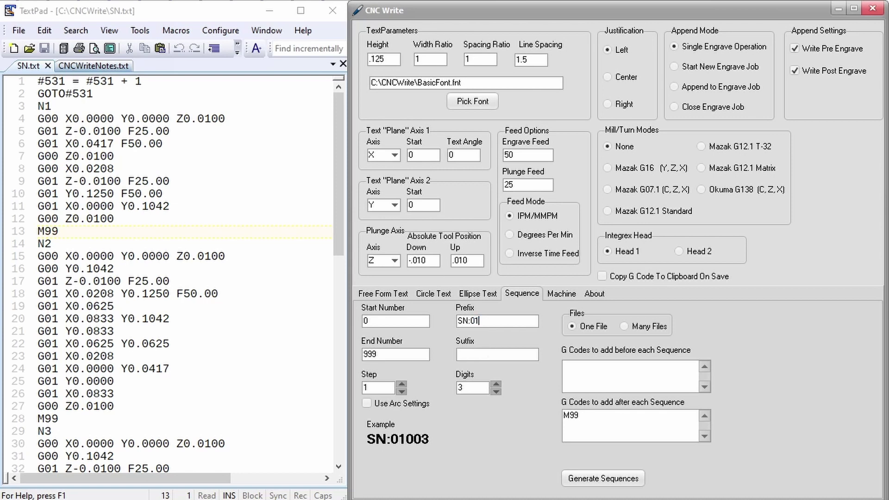